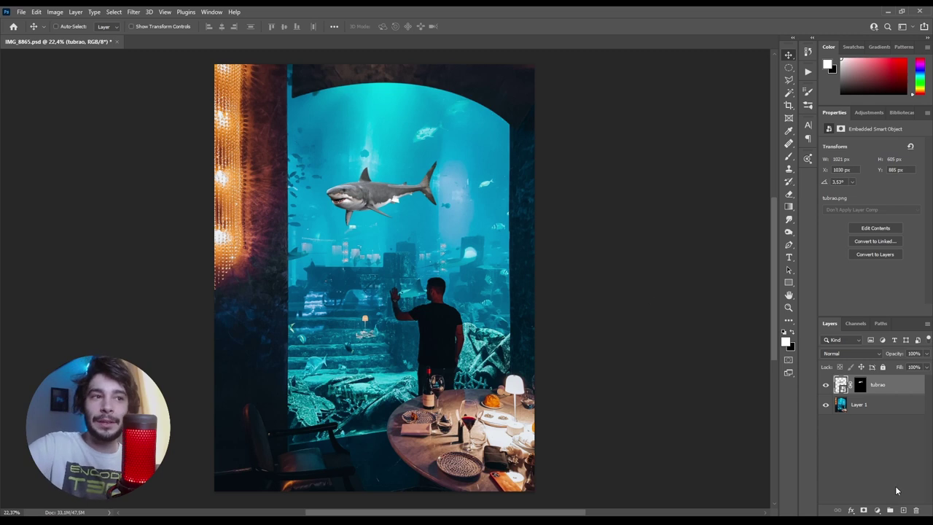
Add a Hue/Saturation adjustment layer clipped to the shark layer 'tubrao'.
{"action": "left_click", "coordinate": [877, 510]}
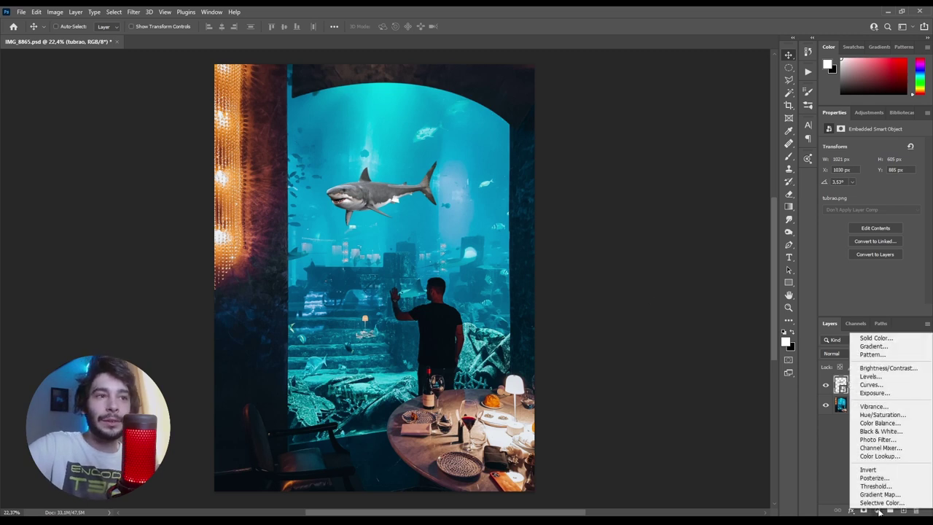
{"action": "left_click", "coordinate": [874, 415]}
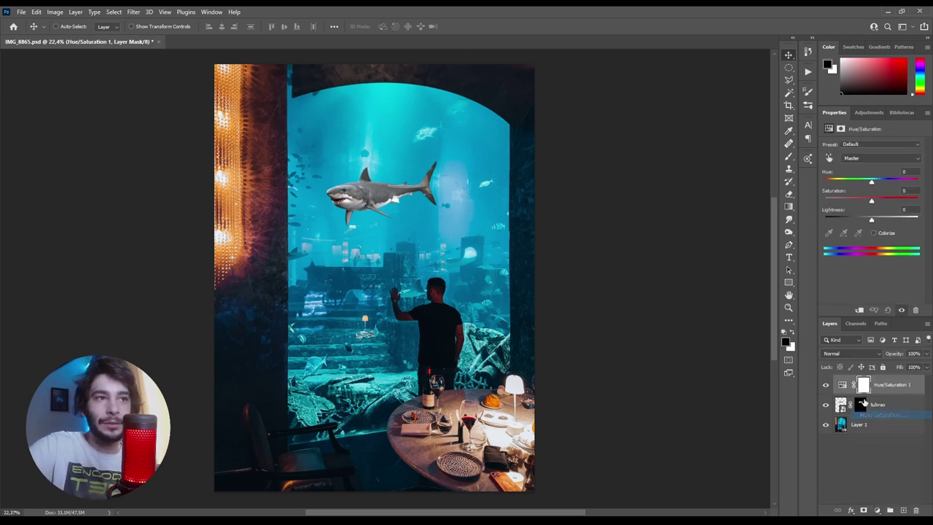
{"action": "left_click", "coordinate": [859, 311]}
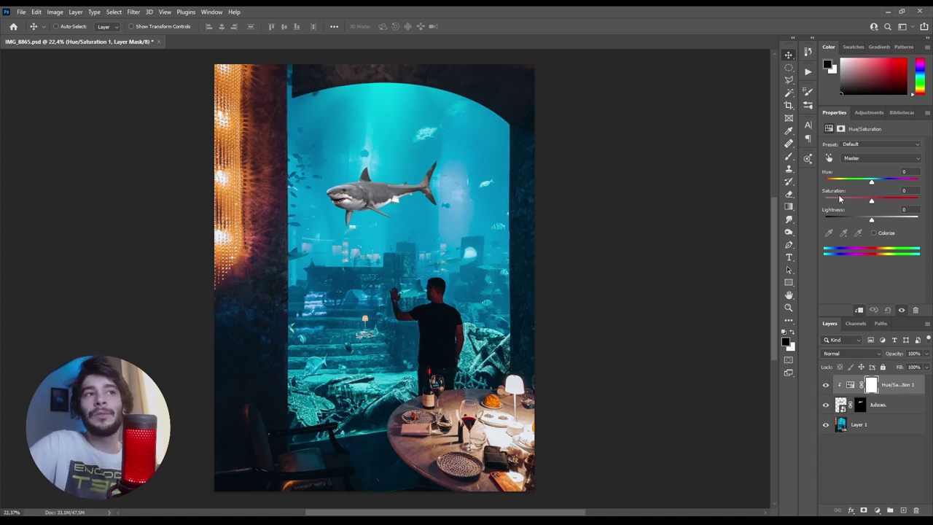
Enable Colorize and set the Hue to about 192 for a teal shark tint.
{"action": "left_click", "coordinate": [884, 232]}
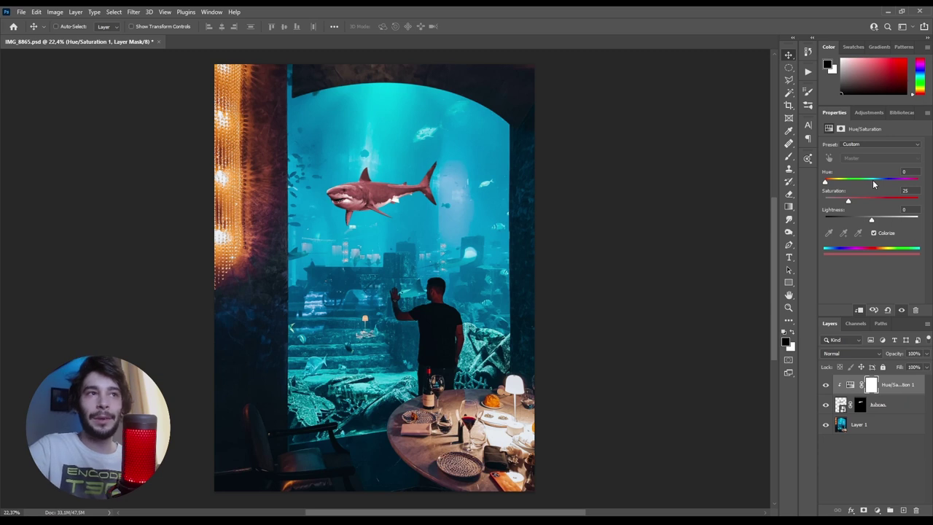
{"action": "left_click_drag", "start_coordinate": [873, 181], "coordinate": [877, 182]}
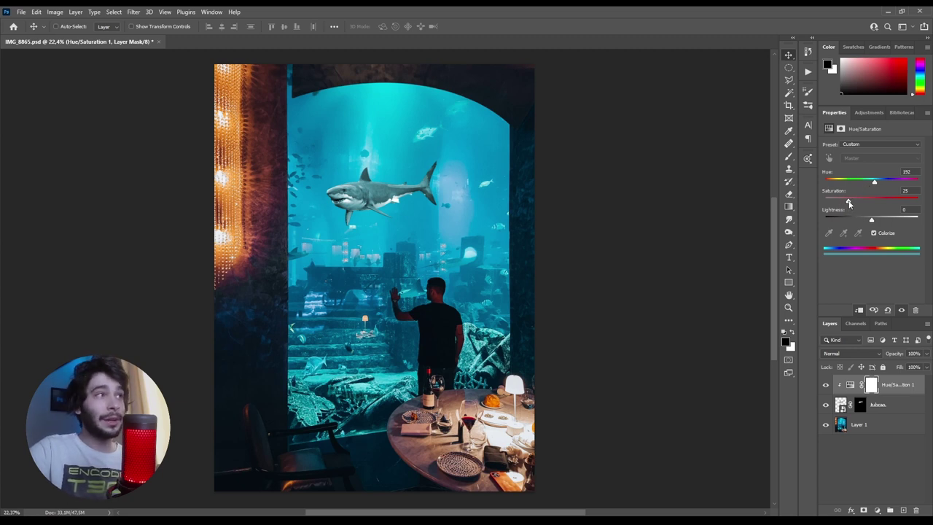
Raise Saturation to roughly 45 and set Lightness to -5, keeping Hue 192.
{"action": "mouse_move", "coordinate": [848, 202]}
{"action": "left_mouse_down"}
{"action": "mouse_move", "coordinate": [870, 202]}
{"action": "mouse_move", "coordinate": [839, 200]}
{"action": "left_mouse_up"}
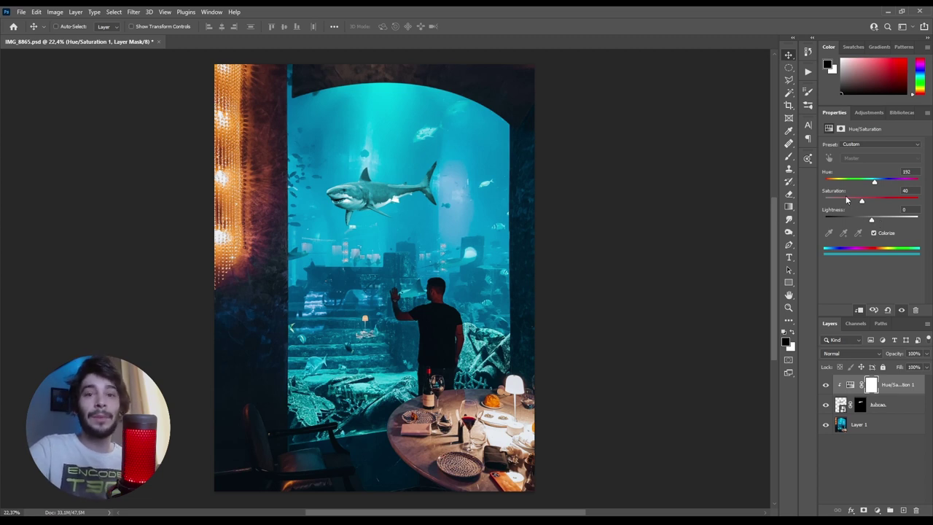
{"action": "mouse_move", "coordinate": [873, 219]}
{"action": "left_mouse_down"}
{"action": "mouse_move", "coordinate": [860, 220]}
{"action": "mouse_move", "coordinate": [878, 221]}
{"action": "left_mouse_up"}
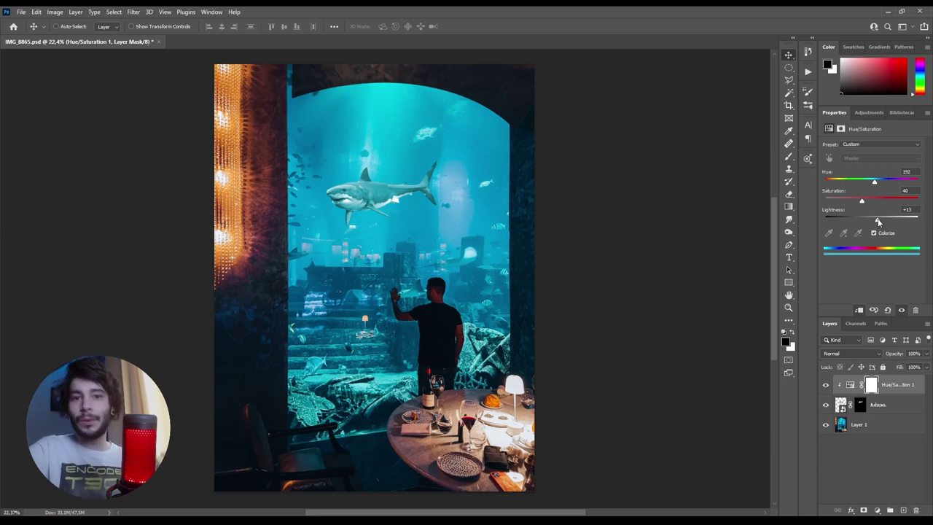
{"action": "mouse_move", "coordinate": [879, 221]}
{"action": "left_mouse_down"}
{"action": "mouse_move", "coordinate": [870, 221]}
{"action": "mouse_move", "coordinate": [868, 204]}
{"action": "left_mouse_up"}
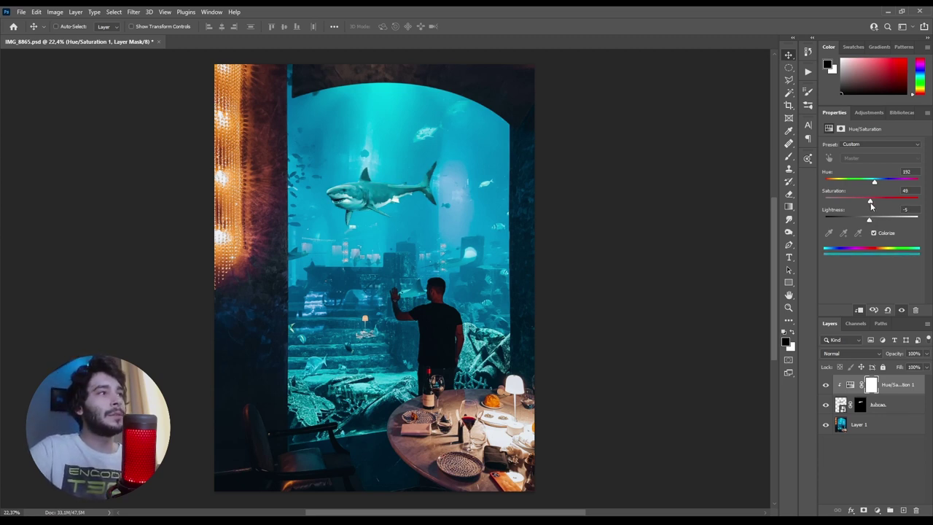
{"action": "left_click", "coordinate": [826, 385]}
{"action": "left_click", "coordinate": [826, 385]}
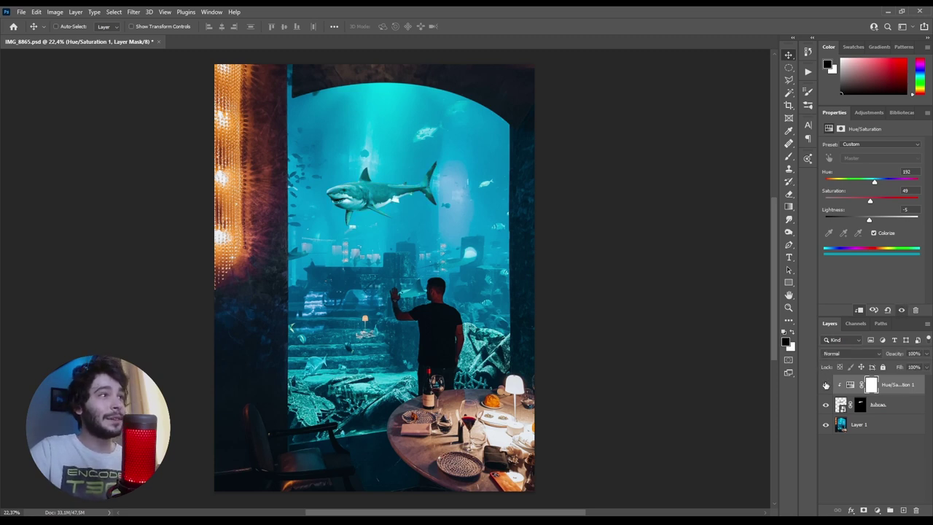
{"action": "left_click", "coordinate": [826, 385]}
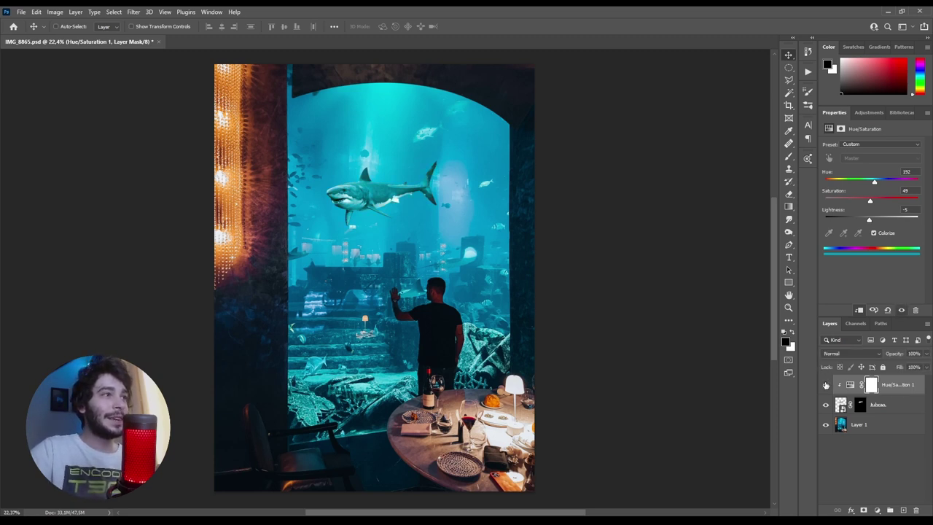